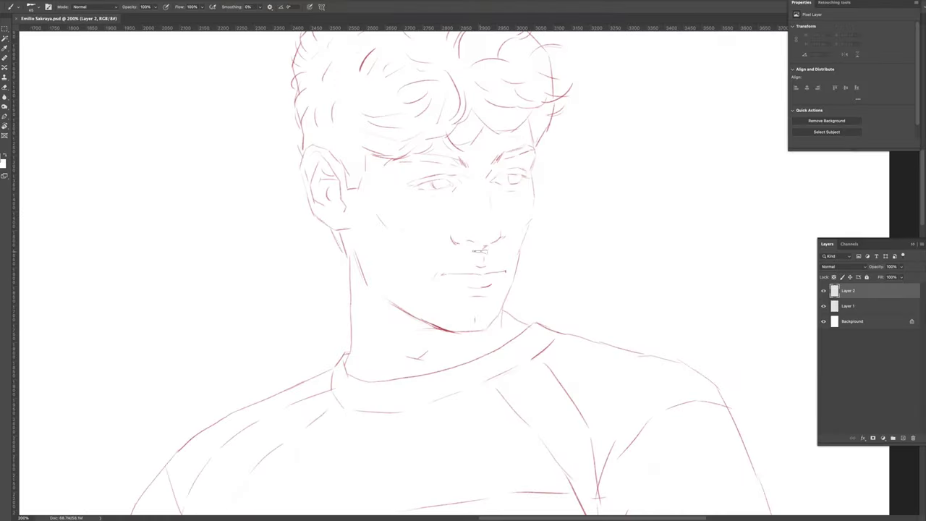
Ink both sides of the jawline and the ear, including lobe and inner ear, in navy.
mouse_move(557, 47)
mouse_down()
mouse_move(434, 362)
mouse_move(557, 233)
mouse_up()
key(r)
mouse_move(396, 134)
mouse_down()
mouse_move(372, 226)
mouse_move(376, 283)
mouse_move(463, 217)
mouse_up()
mouse_move(376, 160)
mouse_down()
mouse_move(323, 222)
mouse_move(360, 255)
mouse_up()
drag(340, 141, 349, 231)
Trace the neck line down toward the collar and ink the collar strokes.
mouse_move(326, 181)
mouse_down()
mouse_move(357, 214)
mouse_move(356, 308)
mouse_move(341, 355)
mouse_up()
scroll(362, 289, down, 3)
drag(352, 150, 370, 198)
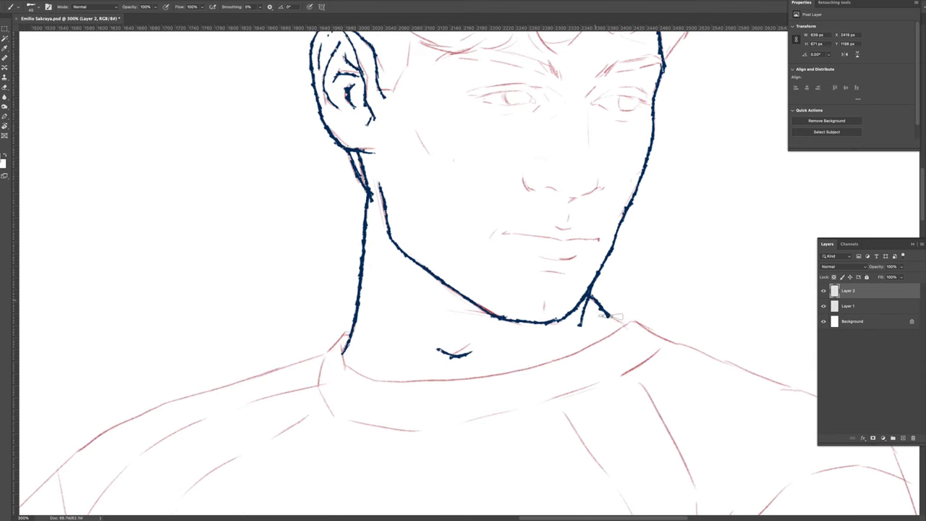
drag(588, 297, 626, 330)
scroll(600, 303, down, 2)
drag(354, 312, 620, 267)
scroll(578, 275, up, 5)
drag(578, 188, 570, 268)
drag(559, 301, 580, 292)
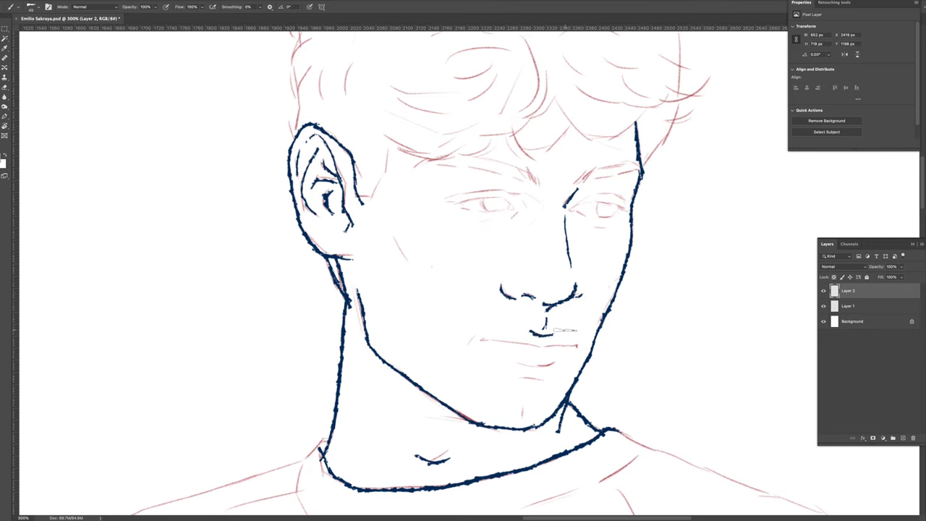
scroll(463, 290, down, 2)
Ink the line of the lips and the eyebrows with dark hatching.
drag(496, 269, 536, 266)
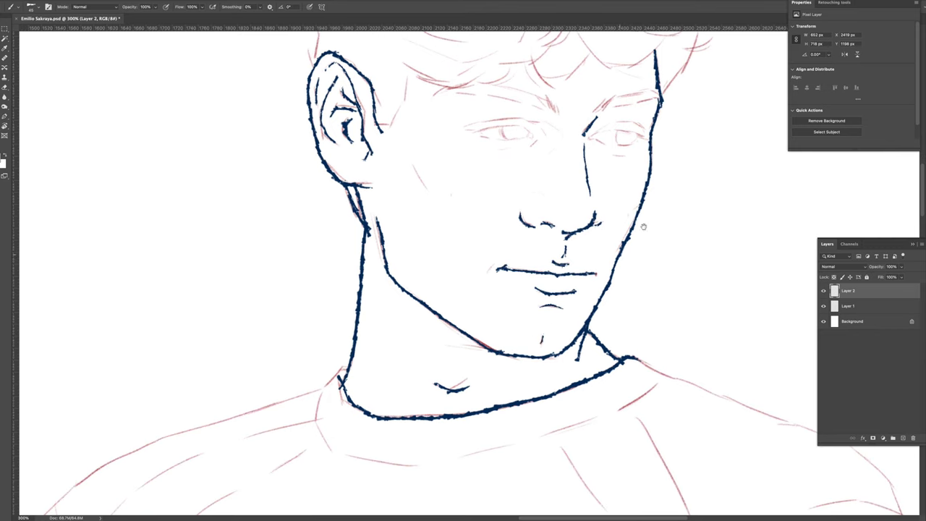
drag(643, 227, 574, 380)
drag(531, 264, 554, 251)
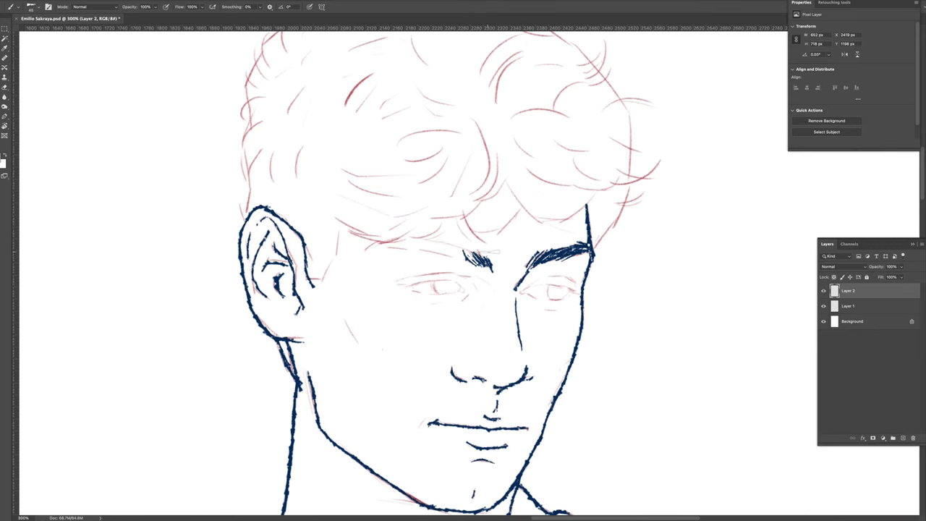
mouse_move(465, 259)
mouse_down()
mouse_move(423, 240)
mouse_move(361, 254)
mouse_up()
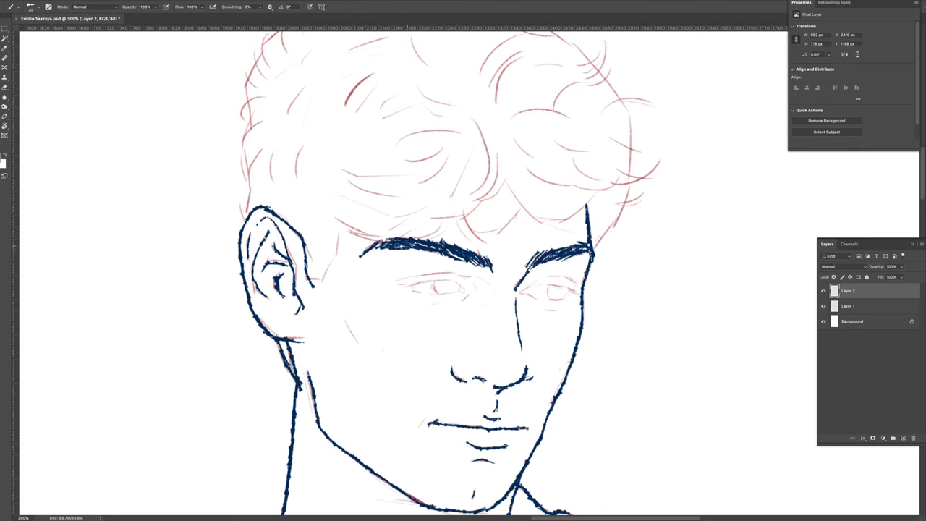
Zoomed in, ink the upper eyelid, crease and lower lid of one eye.
key(ctrl+plus)
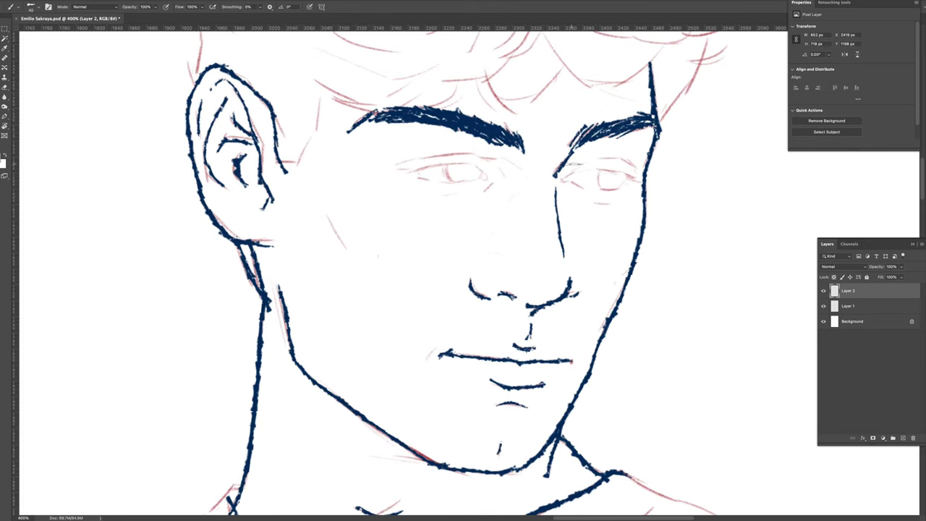
mouse_move(564, 175)
mouse_down()
mouse_move(643, 179)
mouse_move(637, 168)
mouse_up()
drag(586, 190, 626, 186)
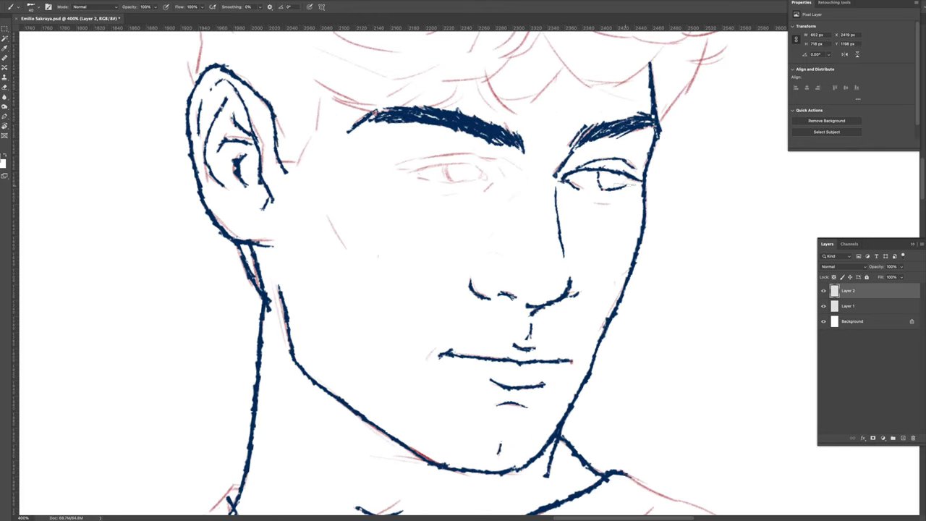
drag(424, 155, 496, 160)
key(ctrl+minus)
scroll(507, 290, down, 10)
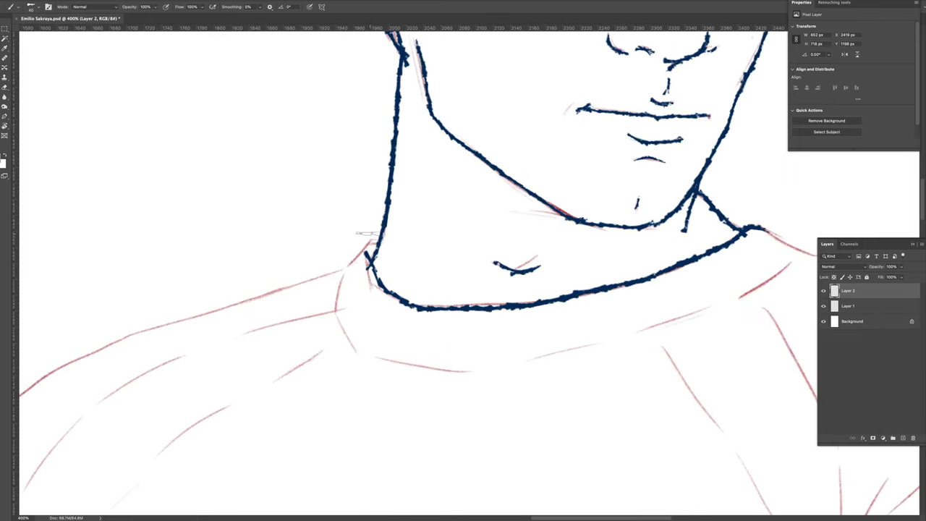
Ink the shoulder contour down the arm to the forearm and wrist.
scroll(507, 289, down, 4)
drag(499, 193, 452, 221)
drag(269, 284, 360, 247)
key(ctrl+minus)
mouse_move(427, 225)
mouse_down()
mouse_move(358, 300)
mouse_move(312, 311)
mouse_move(282, 340)
mouse_up()
scroll(434, 290, down, 5)
mouse_move(300, 329)
mouse_down()
mouse_move(225, 356)
mouse_move(529, 252)
mouse_up()
mouse_move(485, 278)
mouse_down()
mouse_move(219, 330)
mouse_move(414, 266)
mouse_move(435, 348)
mouse_move(919, 238)
mouse_up()
Ink the lower forearm edge, the hand outline and the finger strokes.
drag(506, 290, 473, 217)
drag(401, 275, 322, 362)
drag(347, 257, 308, 366)
drag(384, 197, 279, 289)
drag(463, 289, 506, 199)
drag(348, 213, 297, 311)
drag(340, 232, 346, 326)
drag(346, 235, 360, 320)
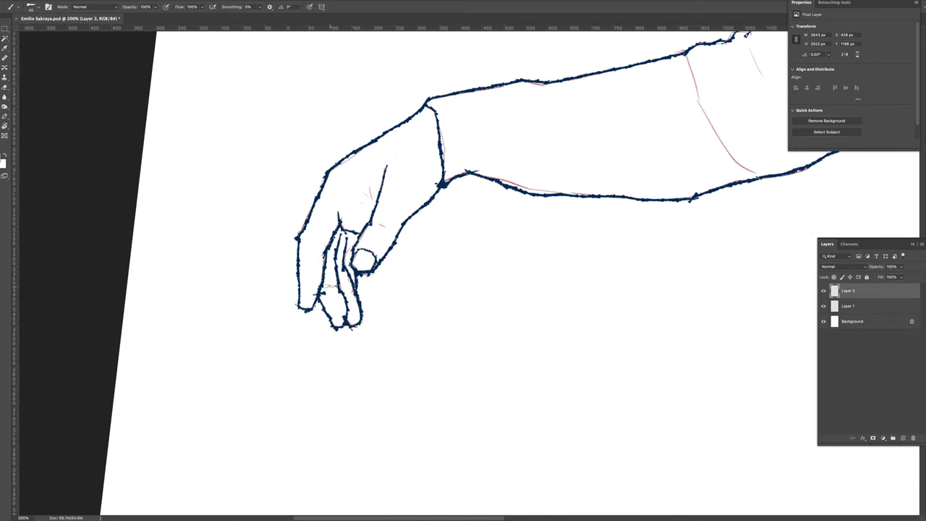
Ink the side of the torso and the outer outline of the shoulder and arm.
key(ctrl+minus)
drag(461, 168, 442, 347)
key(ctrl+plus)
mouse_move(413, 168)
mouse_down()
mouse_move(517, 207)
mouse_move(562, 182)
mouse_move(521, 238)
mouse_up()
key(r)
drag(392, 207, 496, 123)
drag(463, 261, 405, 304)
mouse_move(331, 196)
mouse_down()
mouse_move(604, 56)
mouse_move(506, 145)
mouse_up()
Finish the top and corner of the shoulder, the lower arm edge and chest strokes.
drag(424, 178, 650, 104)
drag(691, 206, 603, 250)
drag(650, 103, 691, 205)
drag(688, 197, 756, 196)
drag(603, 250, 455, 335)
mouse_move(491, 248)
mouse_down()
mouse_move(457, 303)
mouse_move(377, 327)
mouse_up()
key(Escape)
drag(474, 173, 453, 296)
mouse_move(472, 190)
mouse_down()
mouse_move(465, 224)
mouse_move(500, 181)
mouse_up()
Ink the belt line, the sleeve cuff and the pocket curve at the waist.
drag(463, 434, 463, 144)
drag(654, 318, 712, 307)
drag(706, 268, 712, 316)
drag(257, 320, 477, 308)
mouse_move(417, 338)
mouse_down()
mouse_move(417, 263)
mouse_move(599, 330)
mouse_up()
drag(463, 362, 471, 252)
Ink the outer and inner contours of both trouser legs.
drag(604, 233, 571, 368)
drag(463, 362, 483, 252)
drag(463, 217, 463, 364)
drag(285, 187, 154, 459)
drag(369, 172, 369, 489)
drag(406, 172, 344, 340)
drag(686, 204, 651, 109)
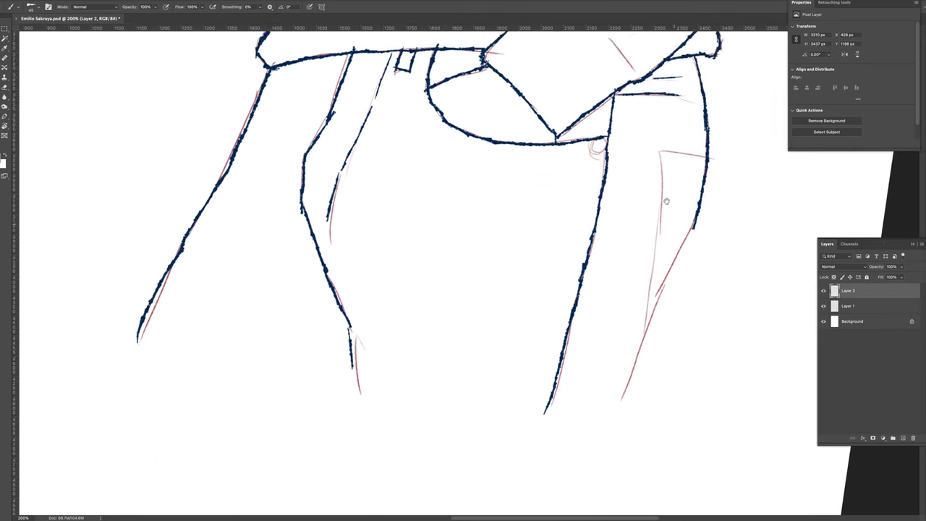
key(ctrl+1)
Zoomed in on the face, darken both irises and add lower-lid and cheekbone lines.
scroll(506, 98, up, 3)
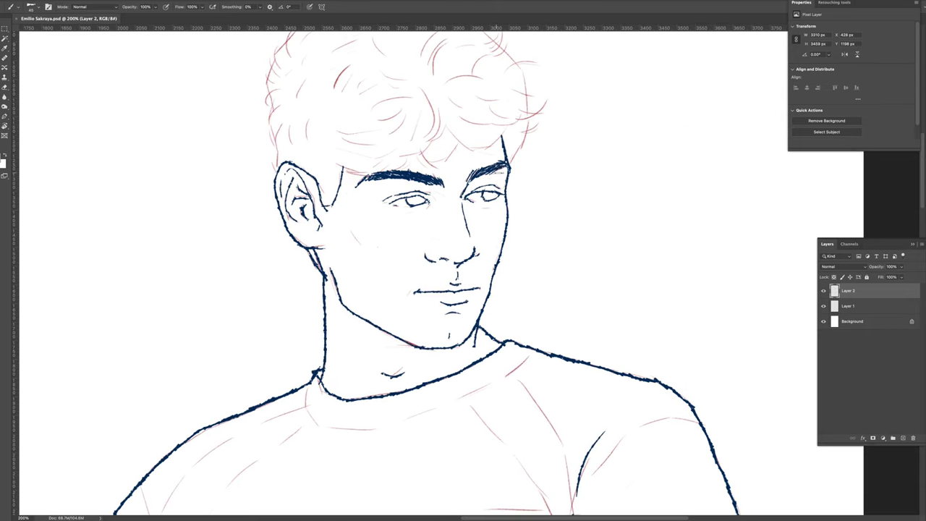
scroll(463, 217, up, 2)
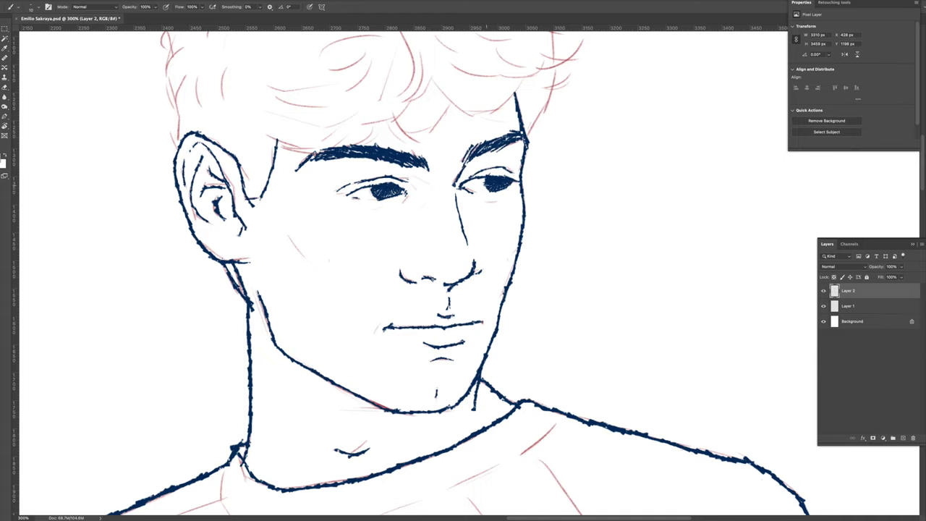
key(ctrl+plus)
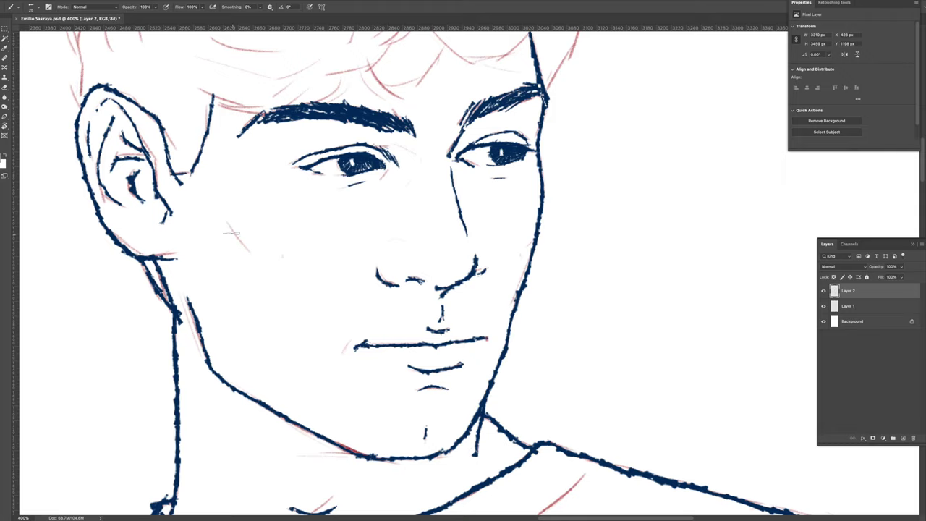
key(ctrl+1)
scroll(406, 242, up, 5)
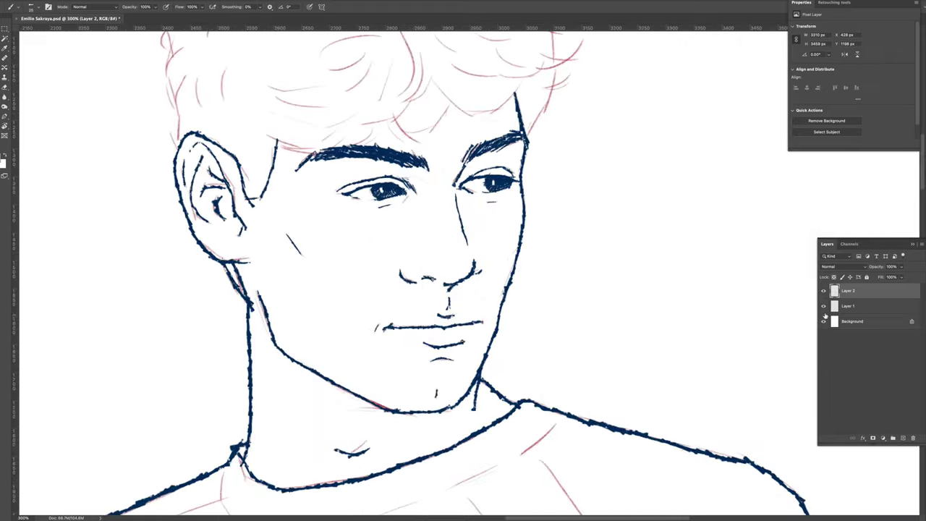
Ink the hairline and fringe above the eyebrows, building up the curl at top right.
drag(334, 269, 377, 286)
drag(369, 284, 492, 225)
drag(463, 253, 507, 221)
mouse_move(502, 250)
mouse_down()
mouse_move(515, 239)
mouse_move(422, 275)
mouse_up()
mouse_move(450, 224)
mouse_down()
mouse_move(503, 231)
mouse_move(519, 197)
mouse_up()
drag(481, 230, 530, 207)
drag(478, 253, 522, 233)
drag(471, 272, 500, 249)
drag(475, 297, 510, 256)
drag(442, 259, 499, 255)
drag(394, 262, 443, 228)
drag(464, 259, 519, 233)
drag(437, 187, 515, 190)
drag(467, 182, 531, 196)
mouse_move(449, 220)
mouse_down()
mouse_move(509, 204)
mouse_move(498, 199)
mouse_up()
mouse_move(511, 217)
mouse_down()
mouse_move(554, 197)
mouse_move(555, 186)
mouse_up()
drag(515, 176, 576, 162)
drag(527, 214, 580, 173)
drag(515, 167, 579, 145)
drag(522, 200, 587, 138)
mouse_move(369, 232)
mouse_down()
mouse_move(468, 235)
mouse_move(421, 261)
mouse_up()
Add navy strokes to the lower fringe and curls along the left edge of the hair.
mouse_move(489, 237)
mouse_down()
mouse_move(455, 281)
mouse_move(383, 306)
mouse_up()
mouse_move(470, 280)
mouse_down()
mouse_move(420, 311)
mouse_move(353, 311)
mouse_up()
mouse_move(411, 273)
mouse_down()
mouse_move(348, 322)
mouse_move(345, 306)
mouse_up()
drag(292, 272, 275, 306)
mouse_move(287, 212)
mouse_down()
mouse_move(316, 238)
mouse_move(299, 297)
mouse_up()
drag(365, 251, 335, 292)
mouse_move(375, 260)
mouse_down()
mouse_move(347, 315)
mouse_move(363, 344)
mouse_up()
drag(323, 215, 298, 251)
drag(534, 248, 501, 276)
drag(548, 219, 518, 276)
drag(576, 206, 531, 268)
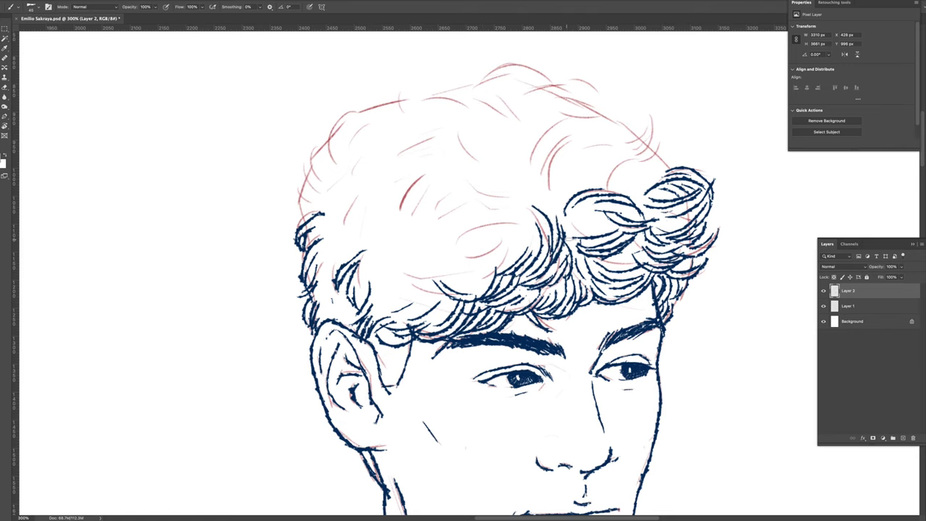
drag(535, 217, 599, 199)
drag(421, 278, 389, 308)
drag(410, 241, 373, 286)
drag(410, 220, 376, 249)
drag(437, 224, 391, 244)
drag(475, 250, 425, 260)
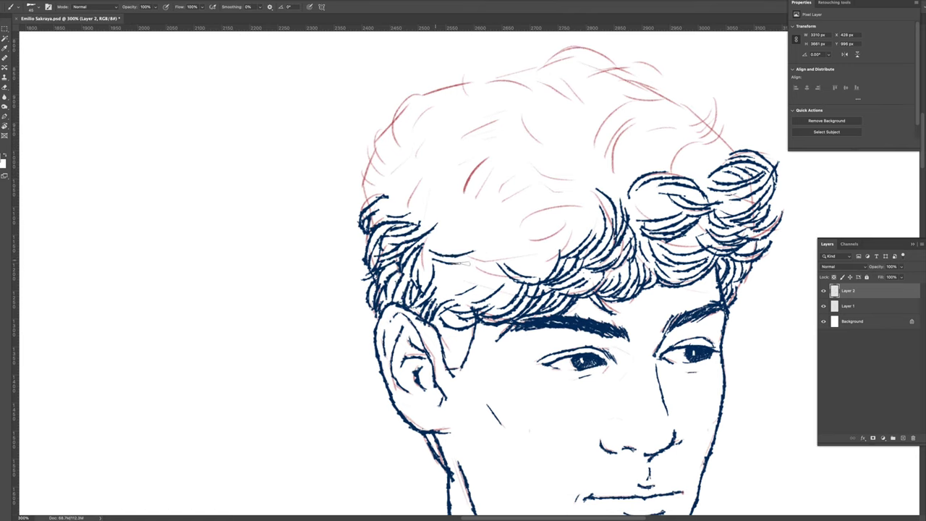
drag(502, 230, 457, 269)
drag(466, 266, 443, 302)
drag(511, 263, 466, 306)
Ink curls along the top and top-left of the hair, including a large hooked curl.
drag(382, 178, 362, 189)
drag(387, 194, 353, 218)
drag(423, 91, 373, 160)
drag(385, 141, 360, 176)
drag(392, 181, 353, 191)
drag(471, 87, 427, 101)
drag(557, 76, 499, 94)
drag(571, 58, 520, 80)
drag(521, 80, 422, 154)
mouse_move(514, 121)
mouse_down()
mouse_move(466, 148)
mouse_move(570, 184)
mouse_up()
drag(561, 136, 523, 140)
mouse_move(581, 188)
mouse_down()
mouse_move(623, 174)
mouse_move(630, 210)
mouse_up()
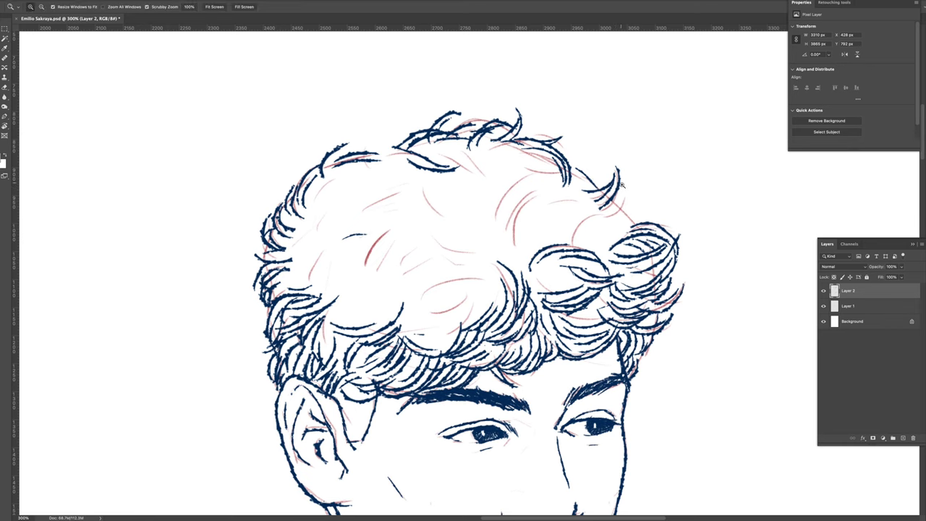
Fill the middle of the hair and its left and right sides with dense curls.
scroll(623, 179, down, 2)
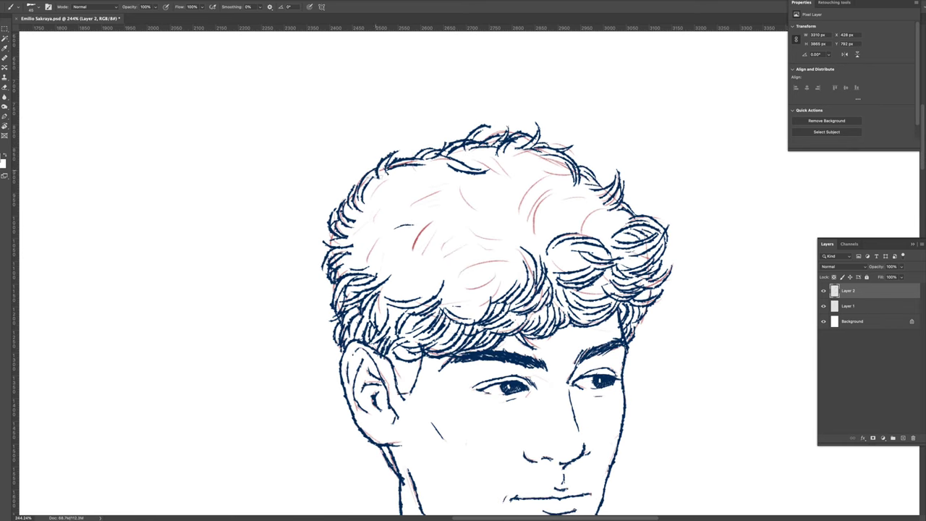
drag(487, 244, 462, 224)
drag(493, 236, 456, 225)
mouse_move(506, 240)
mouse_down()
mouse_move(470, 269)
mouse_move(478, 294)
mouse_up()
drag(523, 254, 463, 289)
mouse_move(478, 256)
mouse_down()
mouse_move(445, 296)
mouse_move(463, 295)
mouse_move(405, 289)
mouse_move(382, 318)
mouse_up()
drag(448, 236, 390, 289)
drag(578, 253, 535, 268)
mouse_move(622, 210)
mouse_down()
mouse_move(582, 226)
mouse_move(590, 232)
mouse_up()
drag(625, 231, 593, 253)
mouse_move(395, 226)
mouse_down()
mouse_move(340, 260)
mouse_move(356, 276)
mouse_up()
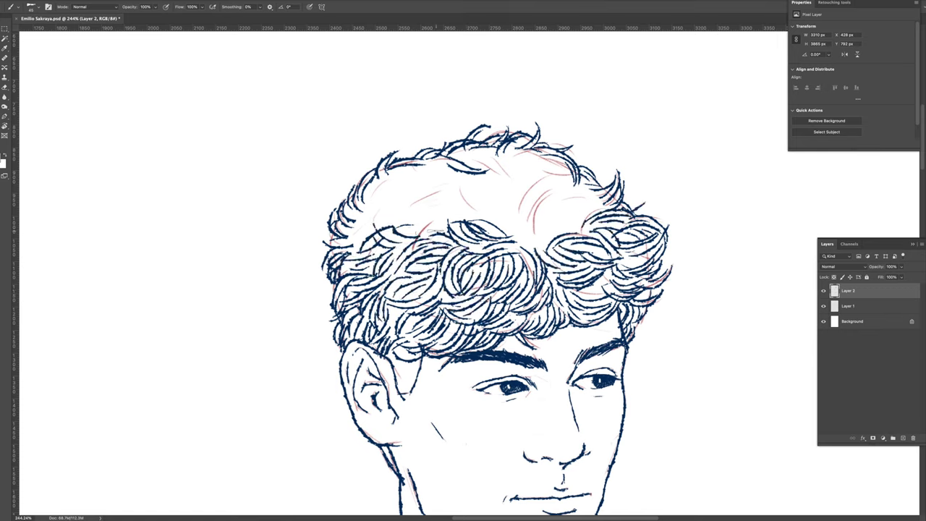
drag(383, 197, 345, 240)
drag(556, 197, 527, 254)
drag(566, 178, 541, 243)
drag(571, 200, 552, 234)
drag(605, 188, 575, 235)
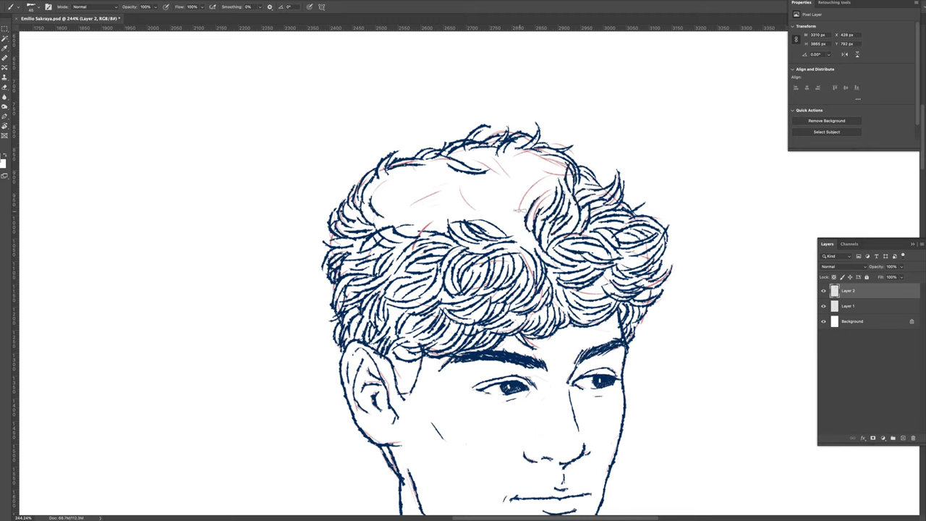
Pack the upper hair with more curls and start hatching the left sideburn.
drag(518, 210, 529, 255)
drag(508, 175, 469, 206)
drag(507, 173, 482, 226)
drag(513, 149, 454, 153)
drag(535, 155, 507, 190)
mouse_move(551, 159)
mouse_down()
mouse_move(521, 210)
mouse_move(542, 202)
mouse_up()
drag(434, 153, 395, 178)
mouse_move(429, 160)
mouse_down()
mouse_move(417, 191)
mouse_move(384, 193)
mouse_move(371, 217)
mouse_up()
mouse_move(411, 195)
mouse_down()
mouse_move(369, 231)
mouse_move(388, 232)
mouse_up()
drag(491, 172, 425, 233)
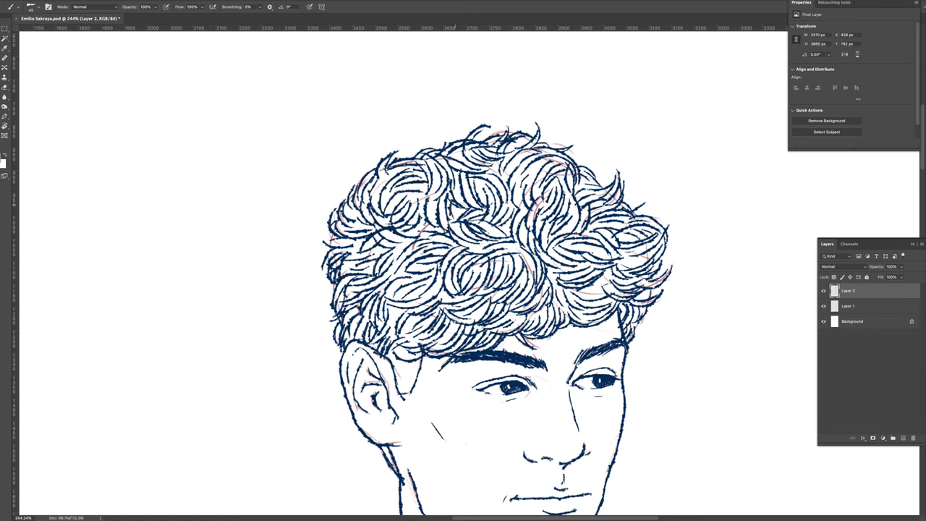
key(ctrl+plus)
mouse_move(399, 375)
mouse_down()
mouse_move(373, 407)
mouse_move(391, 417)
mouse_up()
Add more hatching to the left sideburn and zoom out and back in to check the face.
drag(396, 379, 382, 423)
scroll(470, 289, down, 5)
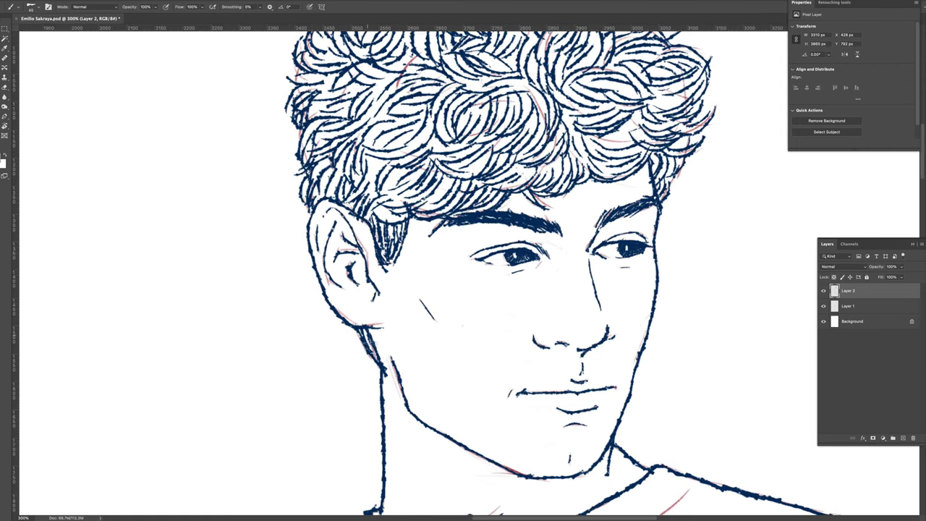
key(ctrl+minus)
key(ctrl+minus)
key(ctrl+plus)
scroll(471, 289, down, 1)
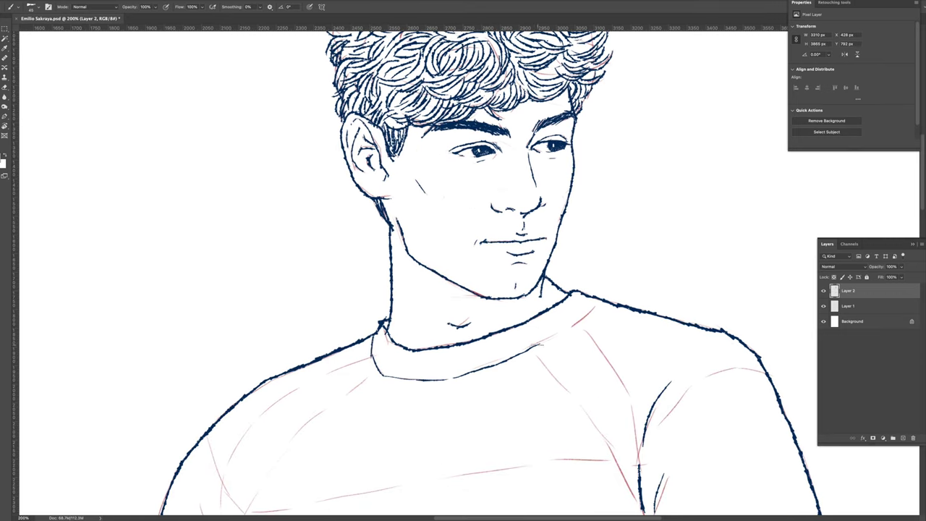
key(ctrl+minus)
key(ctrl+minus)
key(ctrl+plus)
key(ctrl+plus)
key(ctrl+plus)
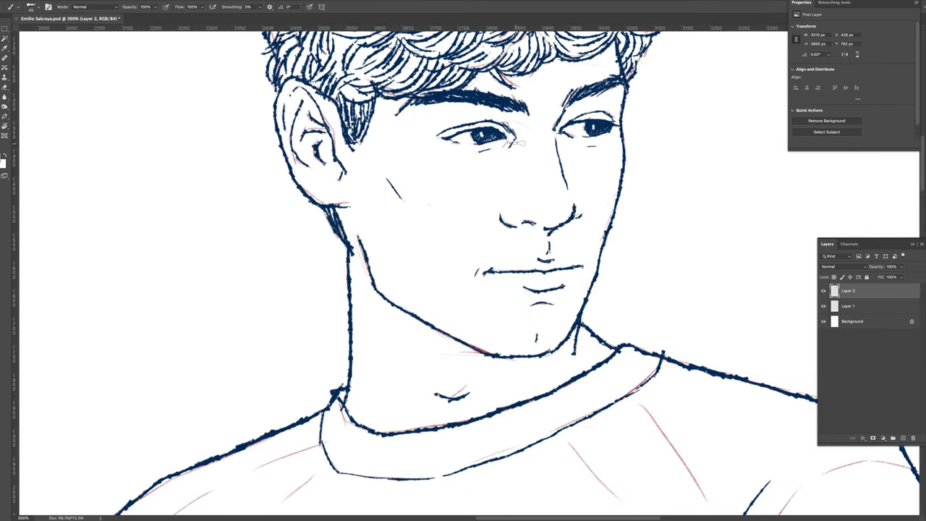
Review the arm and torso linework at 100%, then hide the red sketch layer.
key(ctrl+0)
key(ctrl+1)
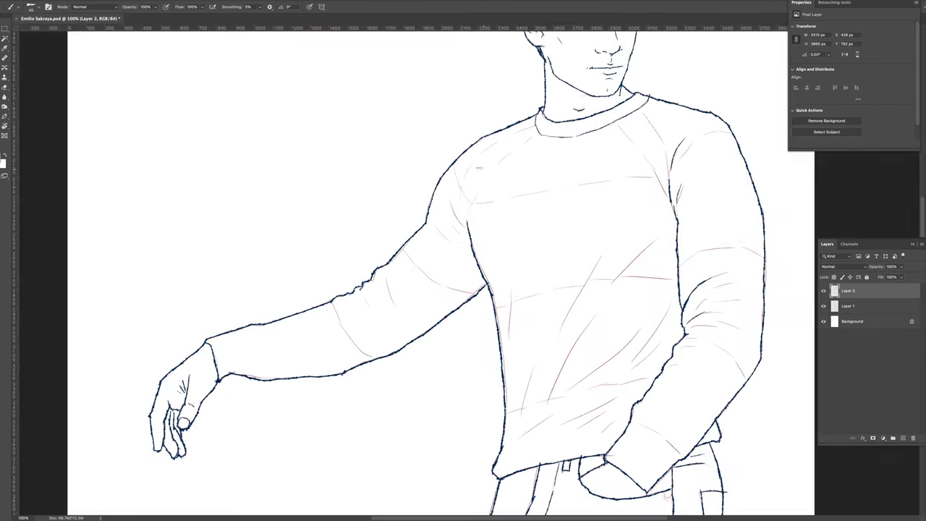
scroll(441, 271, up, 3)
scroll(442, 271, right, 3)
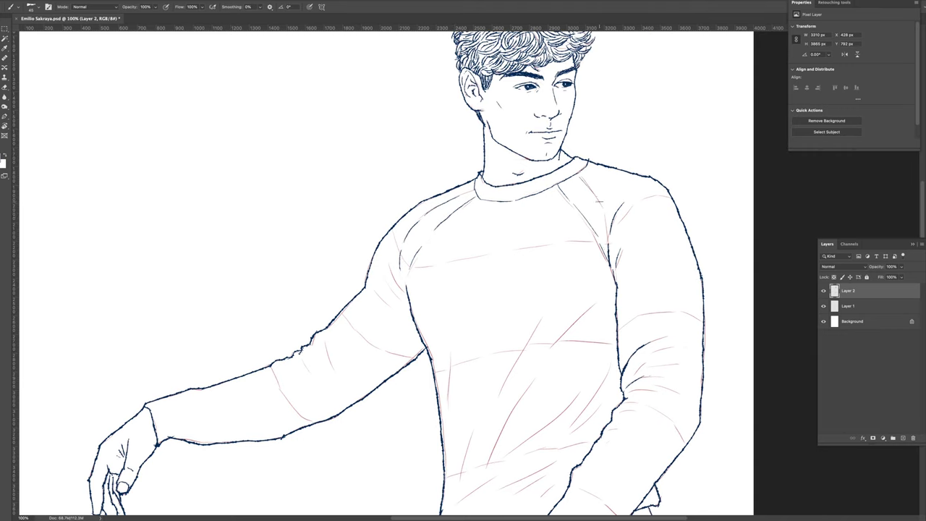
scroll(623, 195, down, 2)
scroll(661, 207, down, 3)
scroll(680, 293, down, 3)
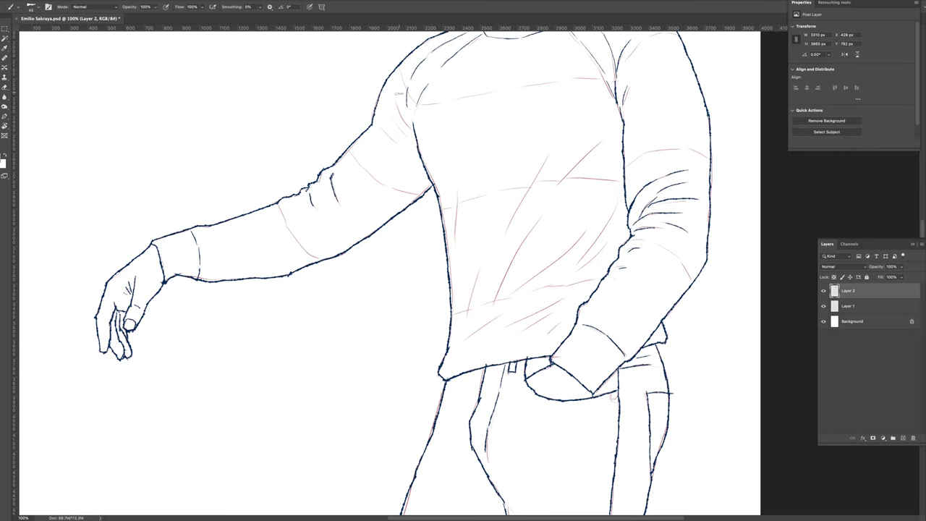
scroll(391, 271, up, 3)
scroll(391, 272, right, 3)
click(824, 305)
key(ctrl+0)
Add pen lines inside the trouser pocket and fill the bottom layer with taupe #938372.
scroll(340, 221, up, 2)
scroll(339, 221, up, 5)
drag(337, 250, 351, 297)
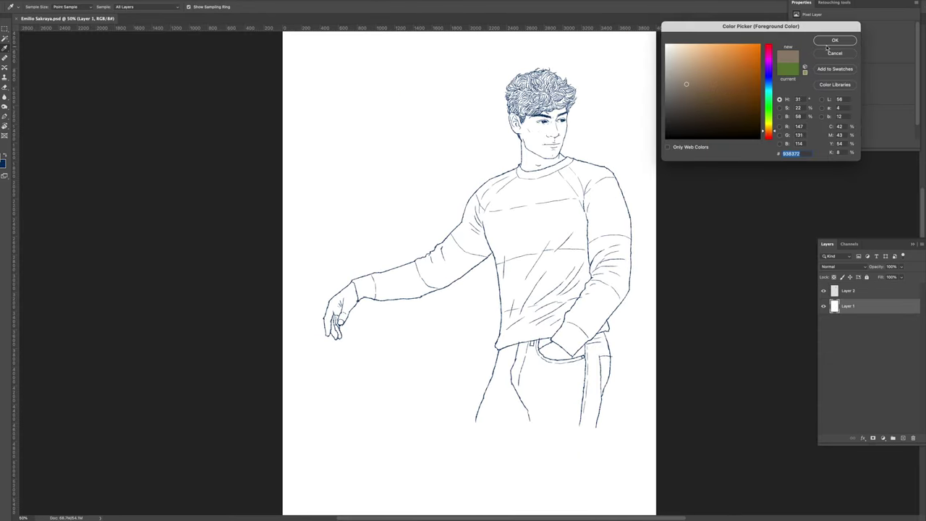
click(831, 42)
key(alt+BackSpace)
Select the sweater, expand the selection slightly, and fill it white on a new layer.
click(877, 292)
click(533, 198)
click(244, 108)
key(Return)
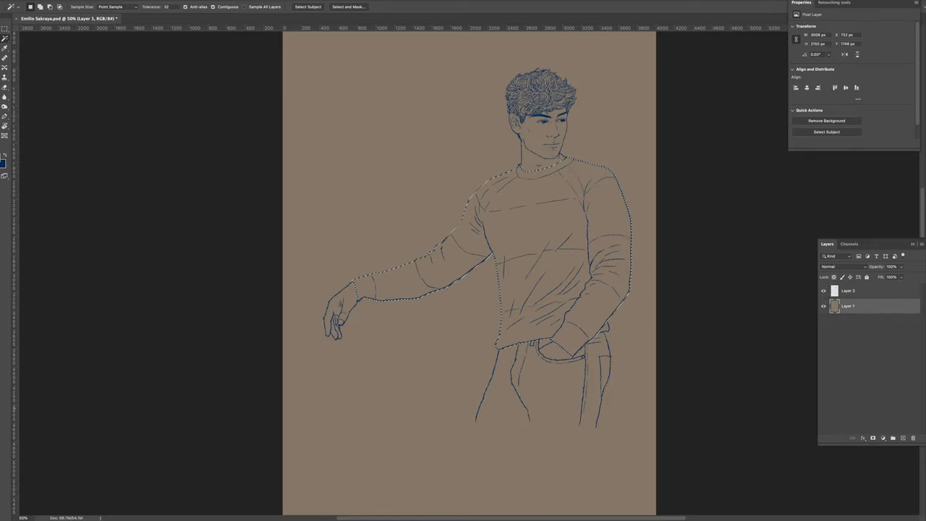
key(ctrl+BackSpace)
key(ctrl+plus)
key(v)
key(ctrl+d)
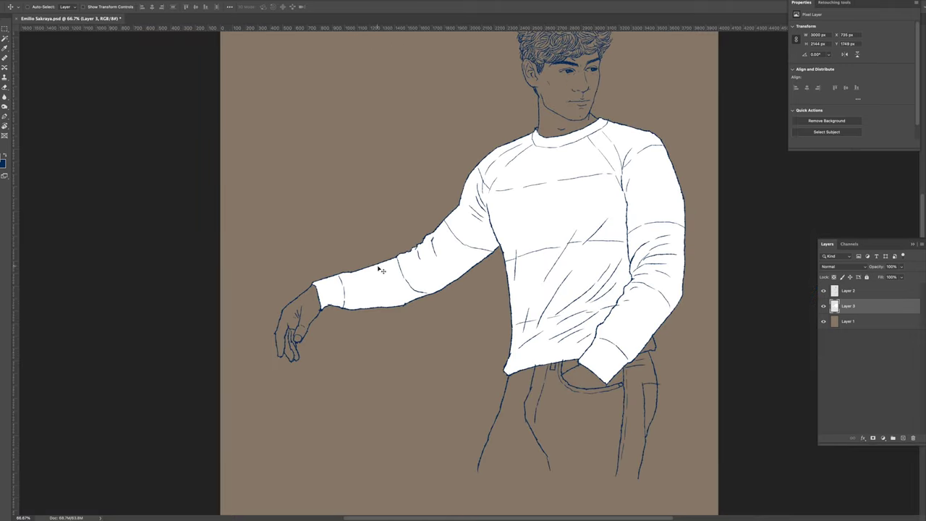
Separate the lower-sleeve fill from the torso onto its own layer using a pen path.
scroll(541, 287, right, 10)
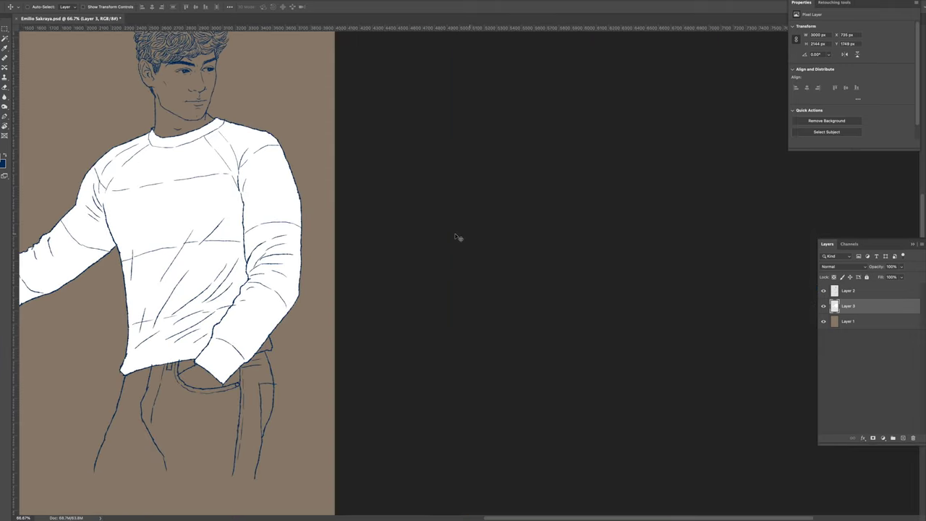
scroll(457, 238, left, 7)
key(p)
drag(279, 252, 286, 269)
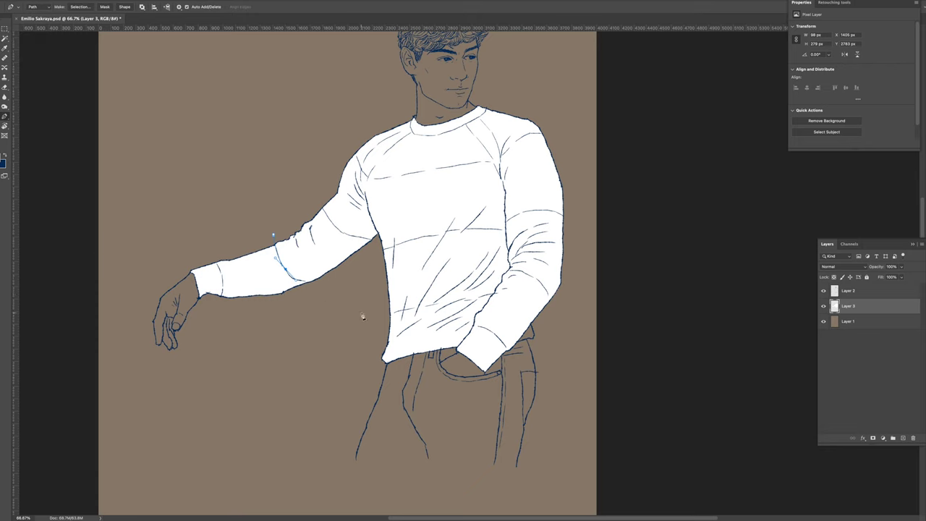
scroll(497, 298, up, 3)
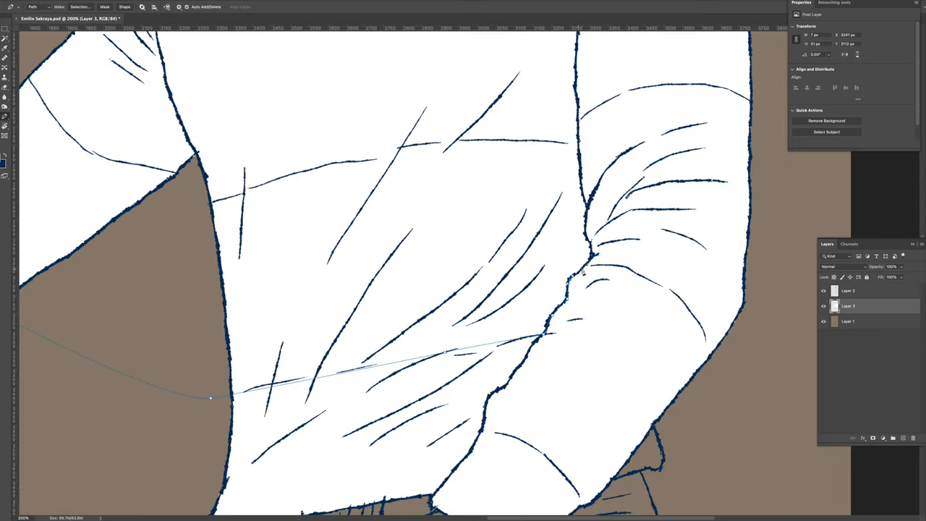
scroll(529, 266, down, 4)
key(ctrl+x)
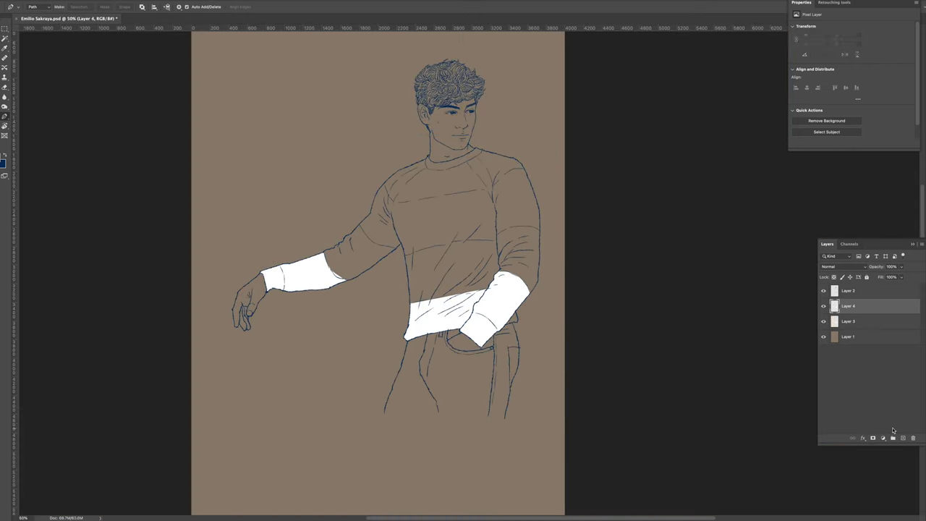
key(ctrl+shift+v)
click(823, 320)
Cut the upper sweater away from the waist band onto a new layer.
scroll(323, 227, up, 2)
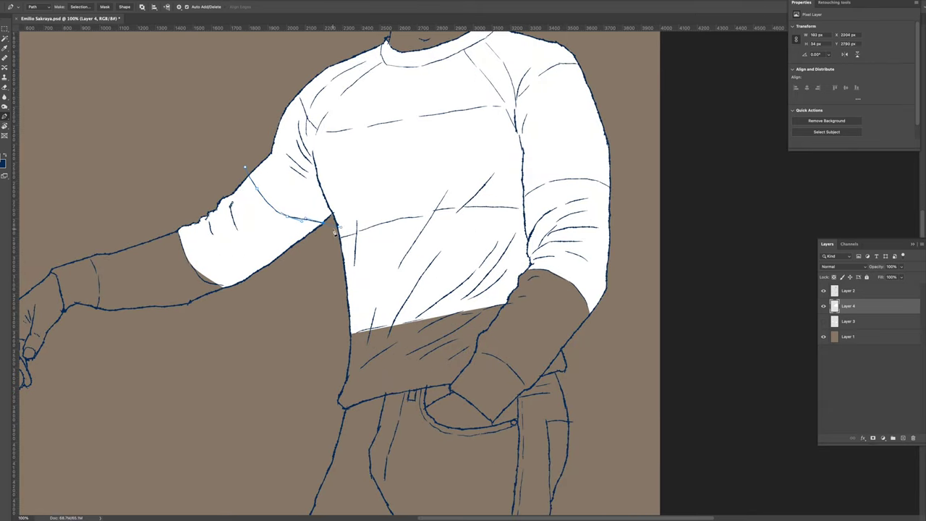
scroll(600, 185, down, 1)
key(ctrl+Return)
key(ctrl+x)
key(ctrl+shift+v)
click(824, 321)
Trace the shoulder yoke with a pen path and cut it onto its own layer.
click(449, 148)
click(456, 159)
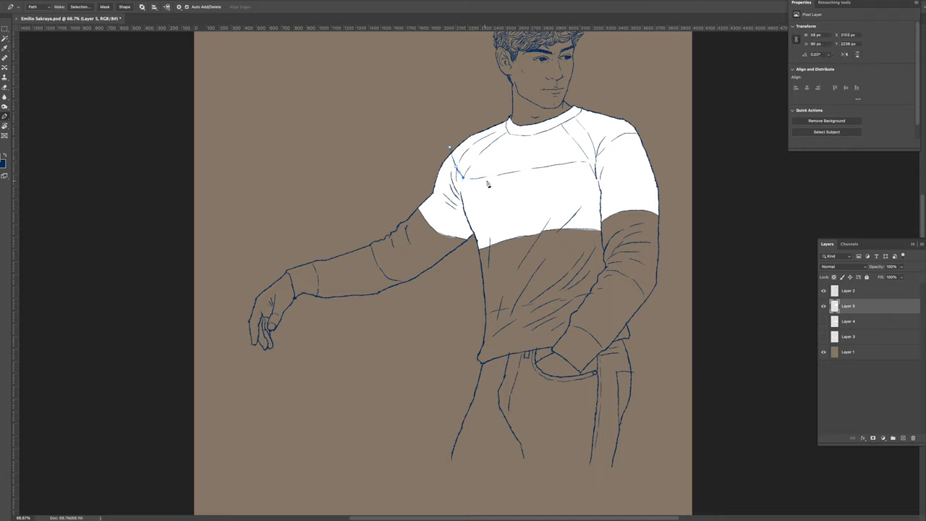
key(ctrl+Return)
key(ctrl+x)
key(ctrl+shift+v)
click(823, 322)
click(823, 322)
click(823, 321)
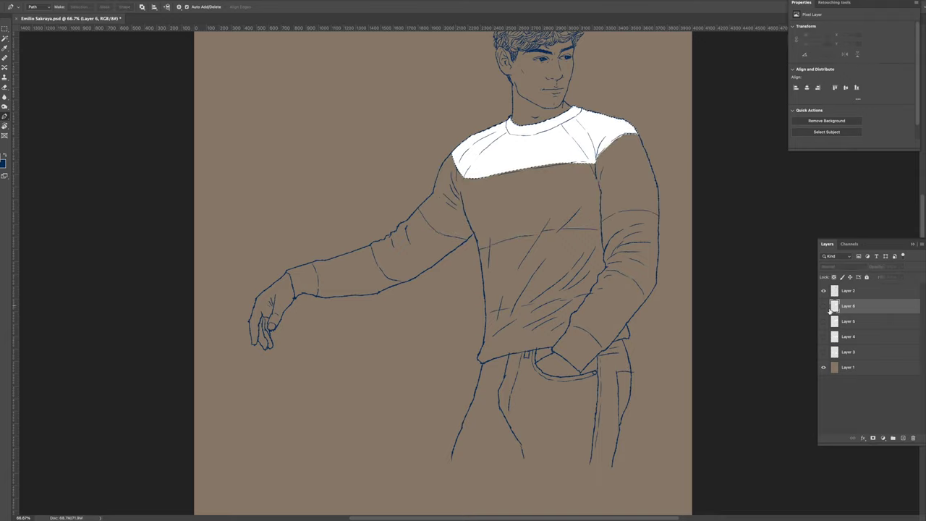
Load the yoke shape as a selection and add a new layer for its colour.
ctrl+click(834, 306)
click(823, 306)
key(b)
key(F7)
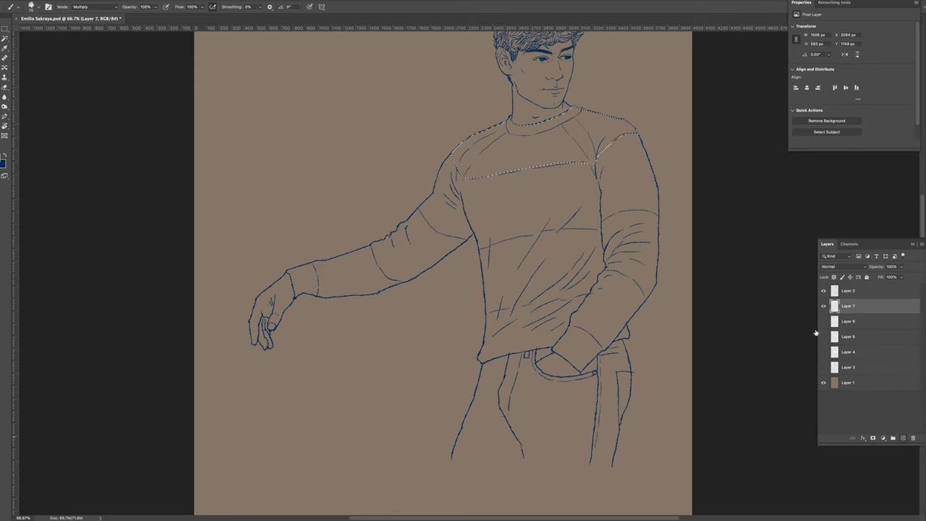
With a textured brush, paint the shoulder yoke orange, then the waist band yellow-orange on a new layer.
right_click(471, 265)
click(620, 327)
mouse_move(463, 170)
mouse_down()
mouse_move(496, 137)
mouse_move(629, 127)
mouse_up()
key(ctrl+shift+alt+n)
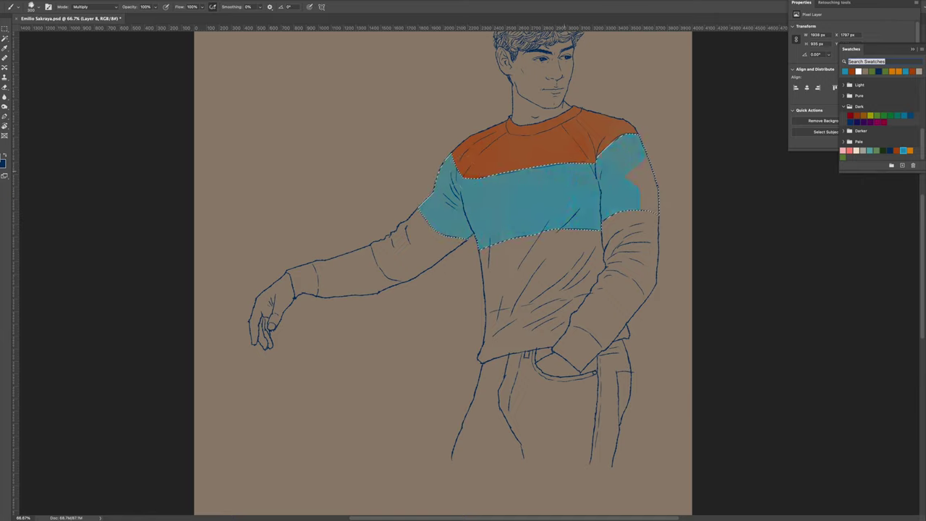
drag(499, 275, 579, 271)
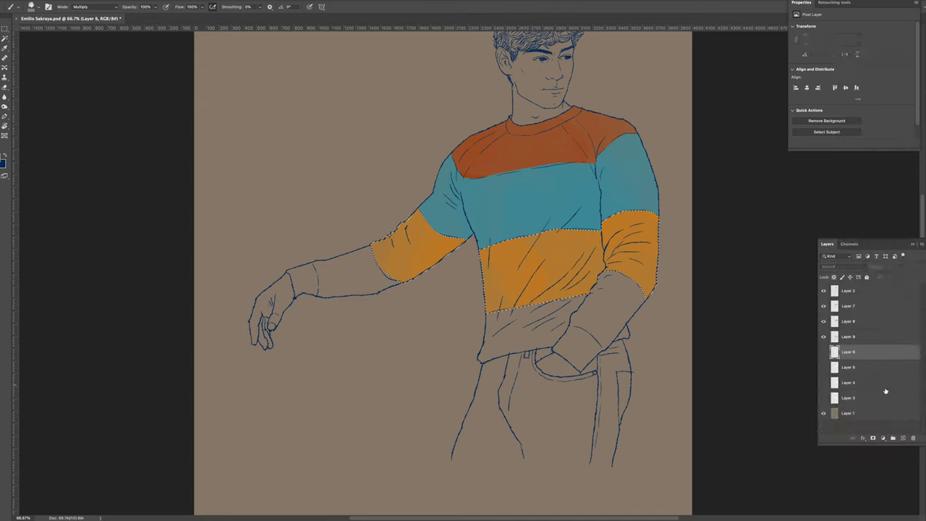